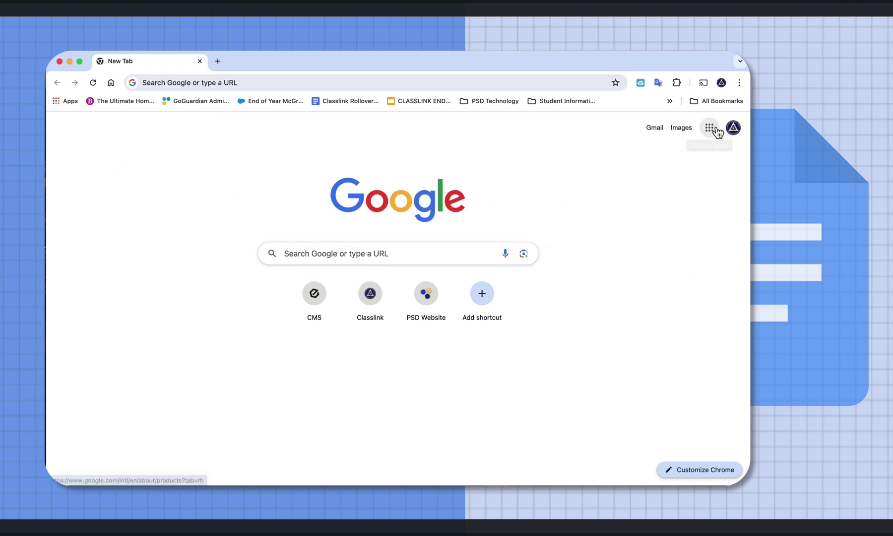
Open Google Docs from the Google apps grid on Chrome's new tab page
left_click(710, 128)
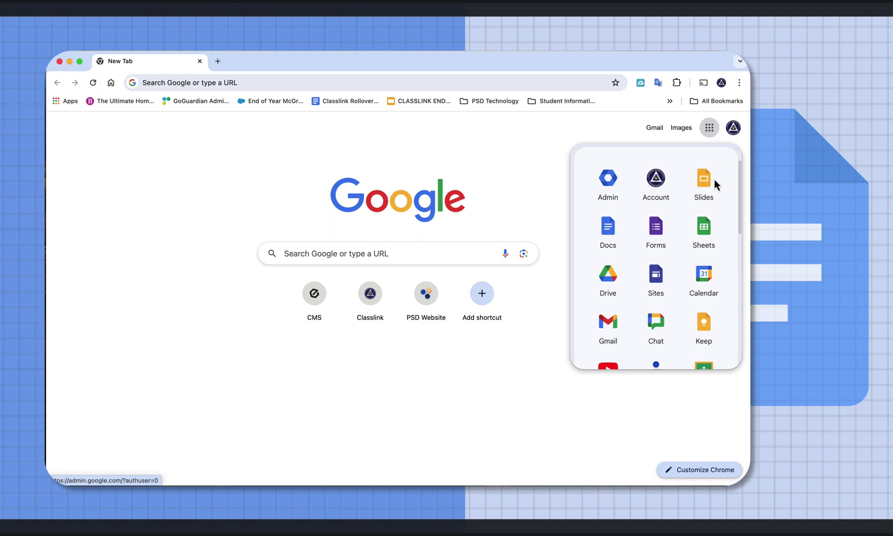
left_click(607, 230)
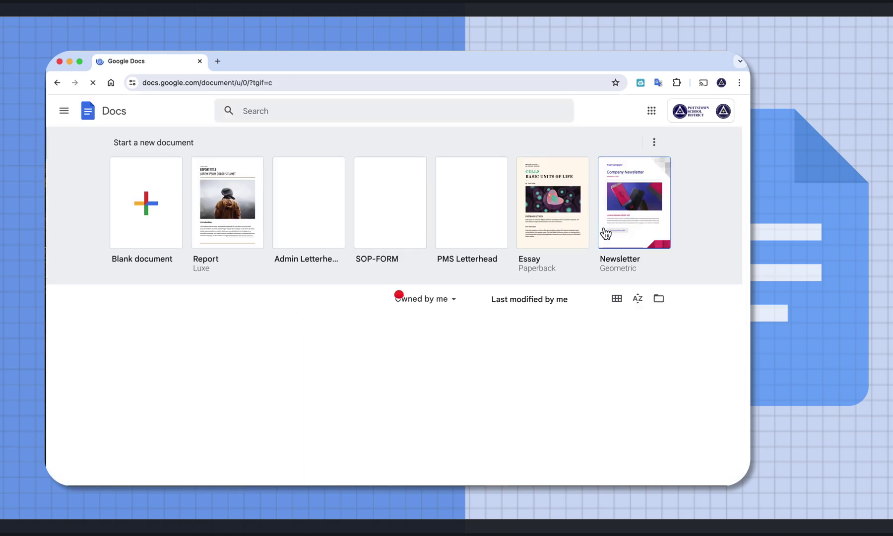
Create a new untitled blank document from the Blank document tile
left_click(147, 202)
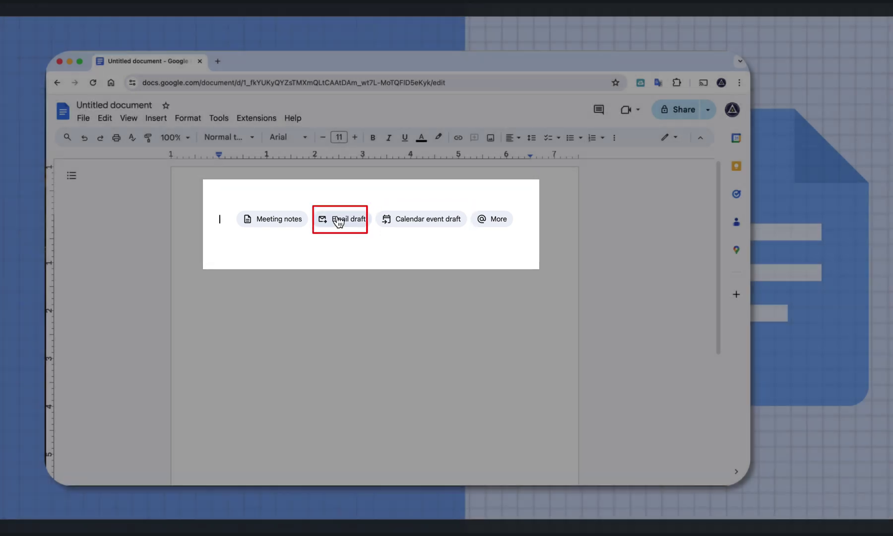
Insert an email draft block and add a contact from the people picker as a recipient
left_click(340, 218)
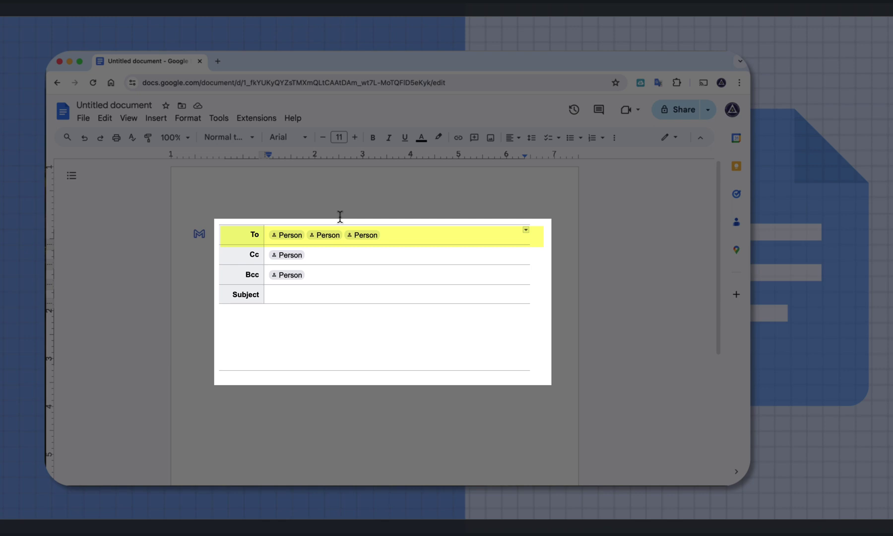
left_click(339, 216)
left_click(287, 236)
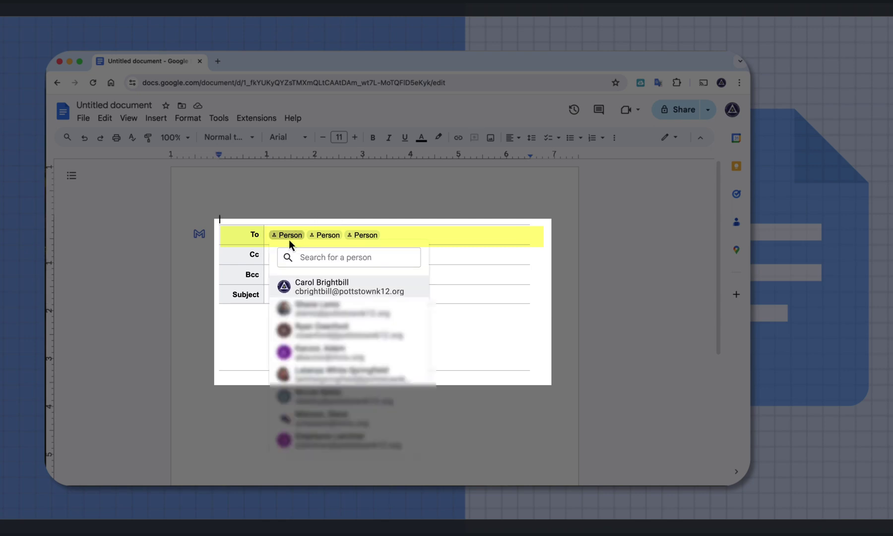
left_click(289, 240)
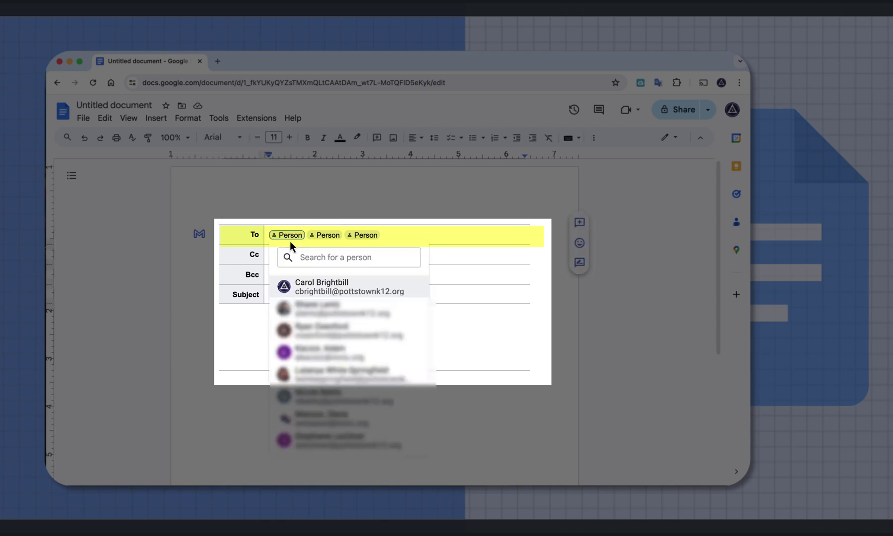
left_click(343, 287)
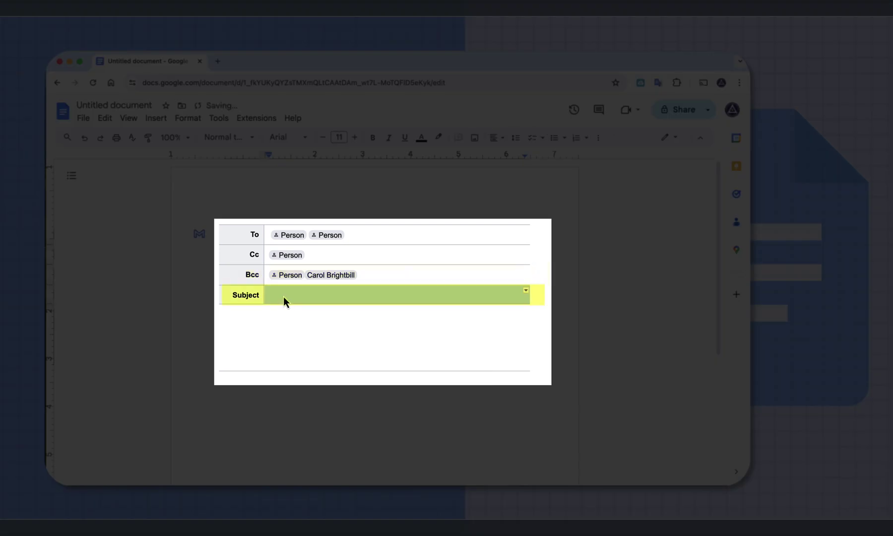
Enter the subject 'Showing Email Drafts' and a message beginning 'Hello all'
left_click(283, 296)
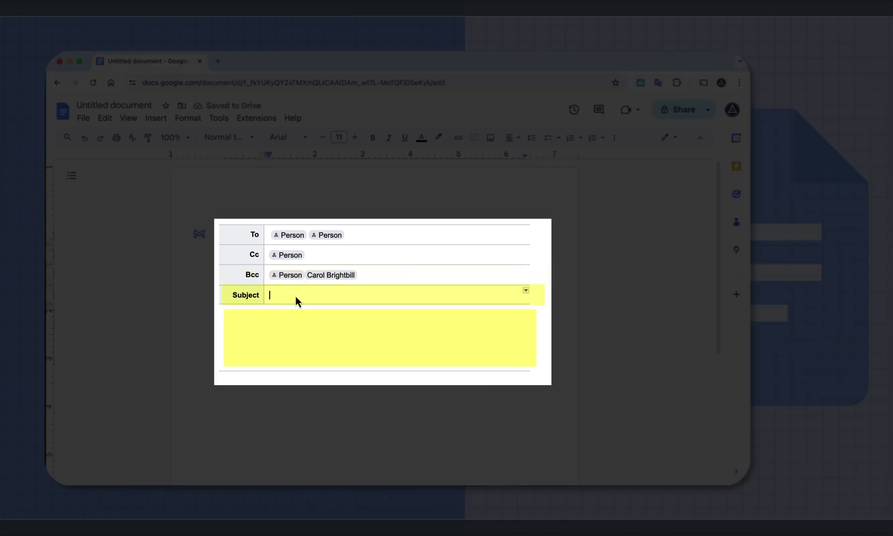
type("Showing Email Drafts")
left_click(267, 318)
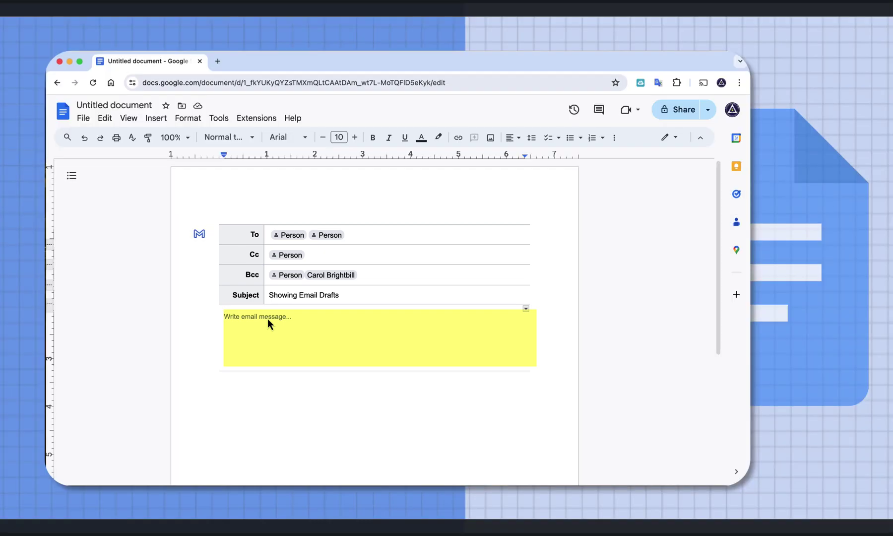
type("Hello all,")
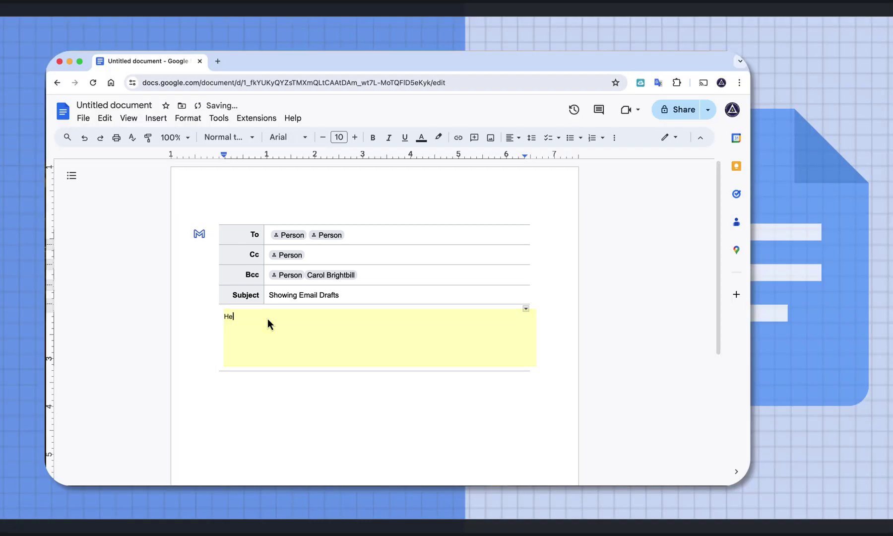
key("Return")
type("I am showing how to create")
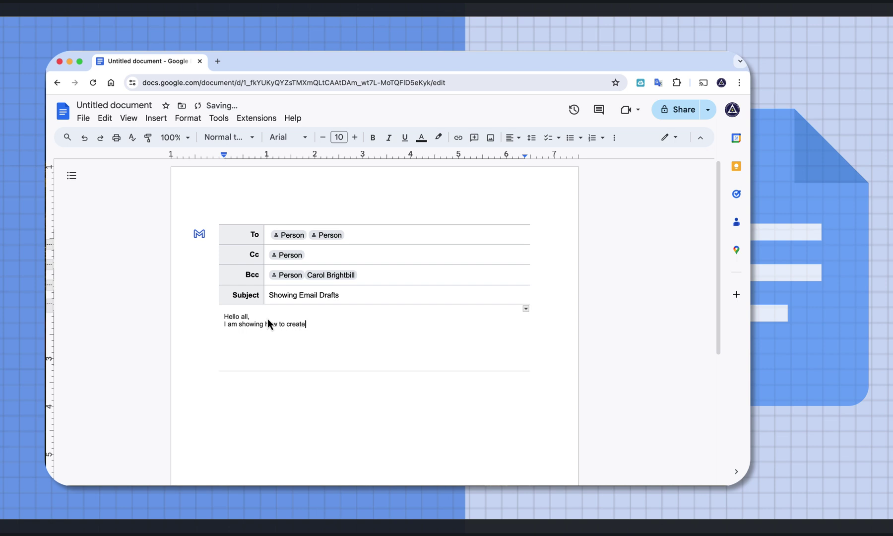
key("BackSpace")
key("BackSpace")
key("BackSpace")
type("send an ")
type("email from Docs.")
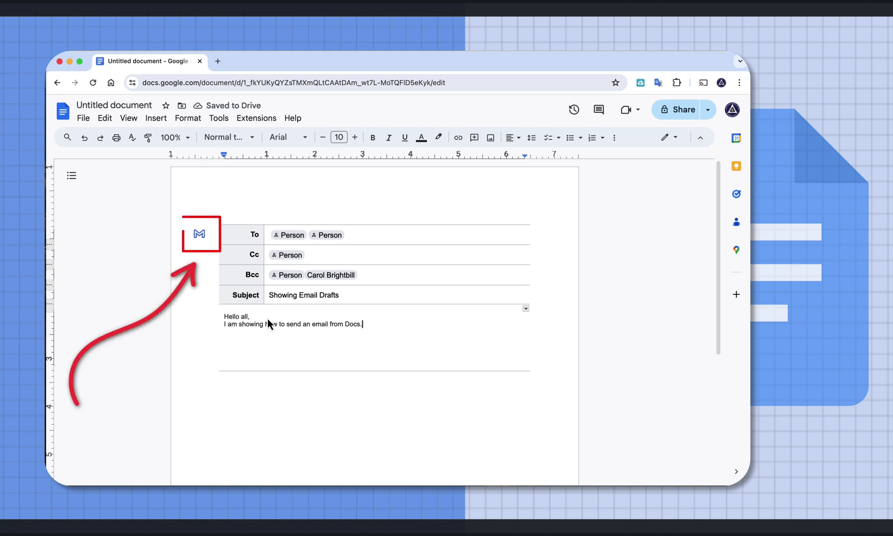
Preview the 'Showing Email Drafts' draft in a Gmail compose window and send it
left_click(199, 235)
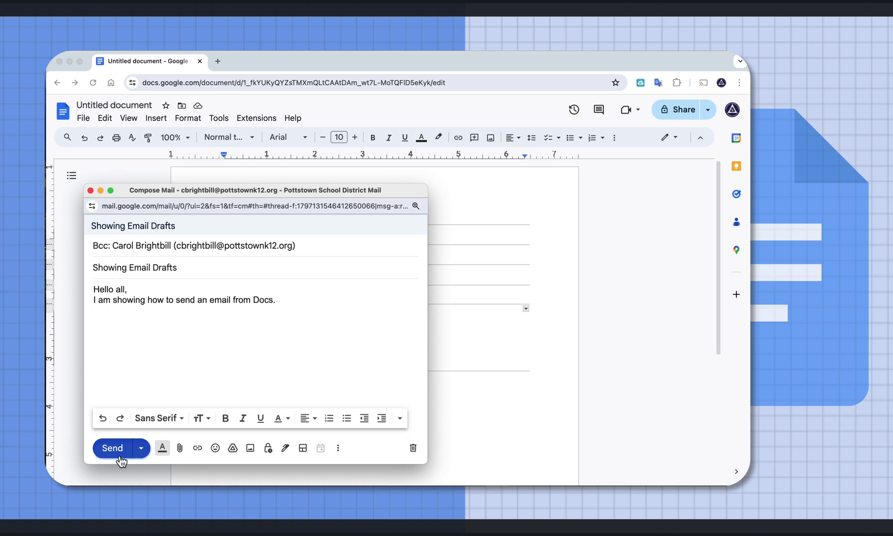
left_click(112, 448)
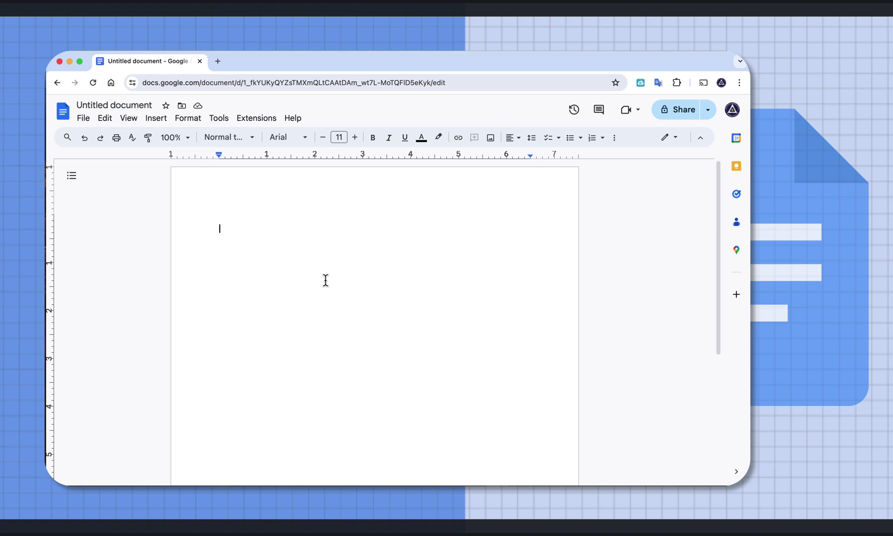
Insert an empty email draft block with To, Cc, Bcc and Subject fields
left_click(157, 118)
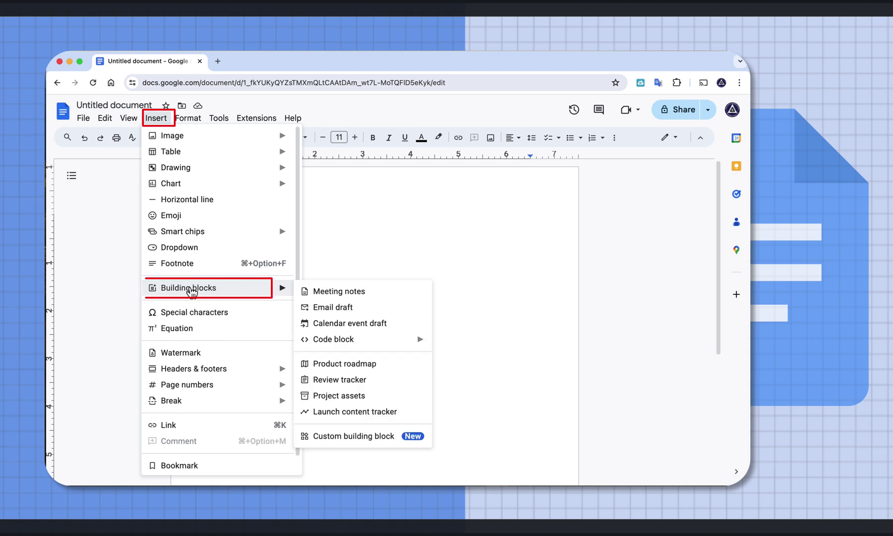
mouse_move(189, 287)
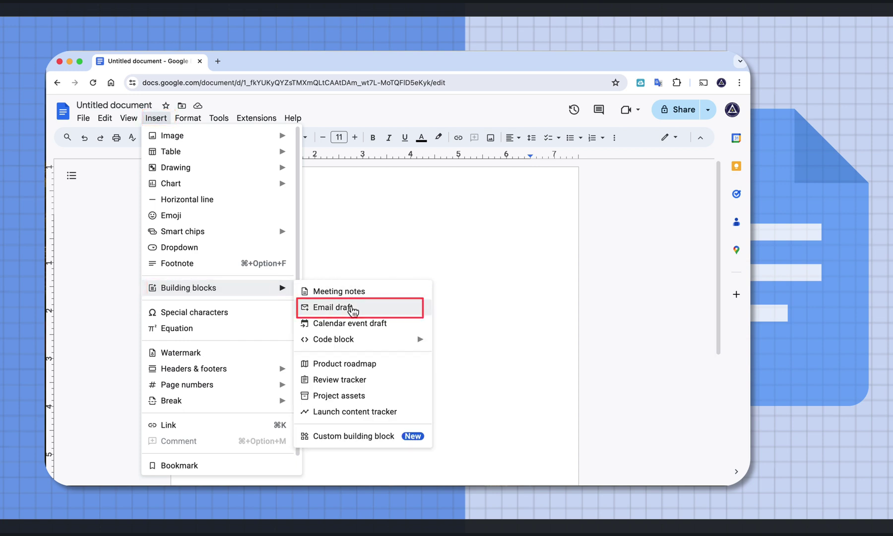
left_click(333, 306)
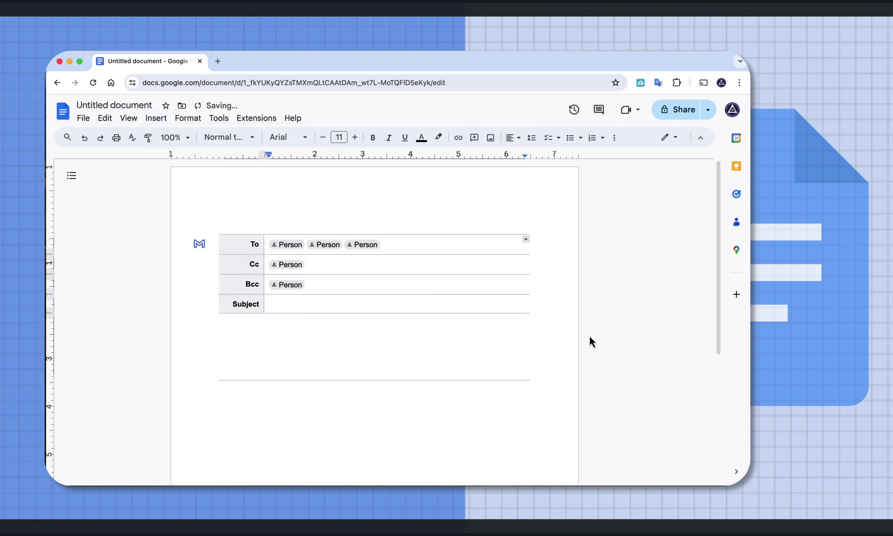